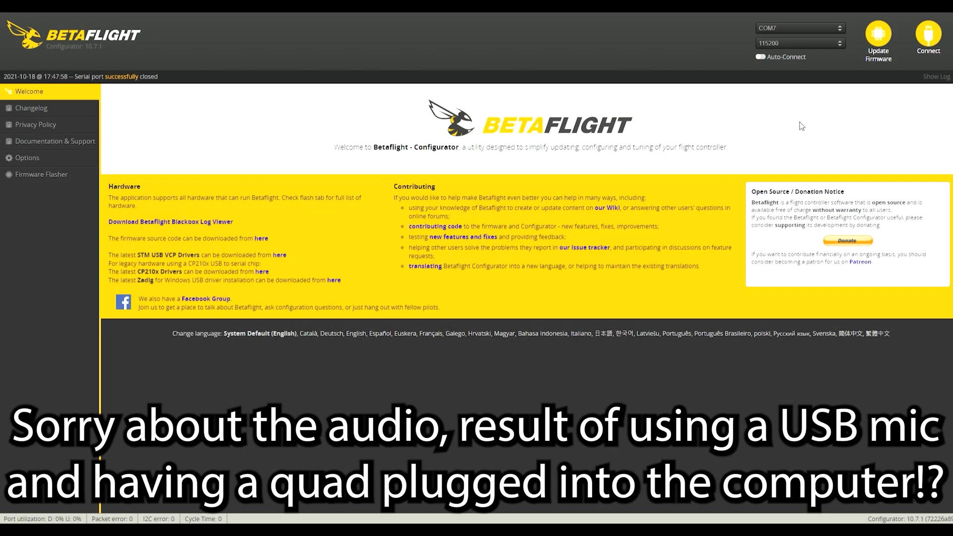
Step: Connect to the flight controller on COM7 and review the serial port assignments, including the GPS sensor input on UART4
click(932, 31)
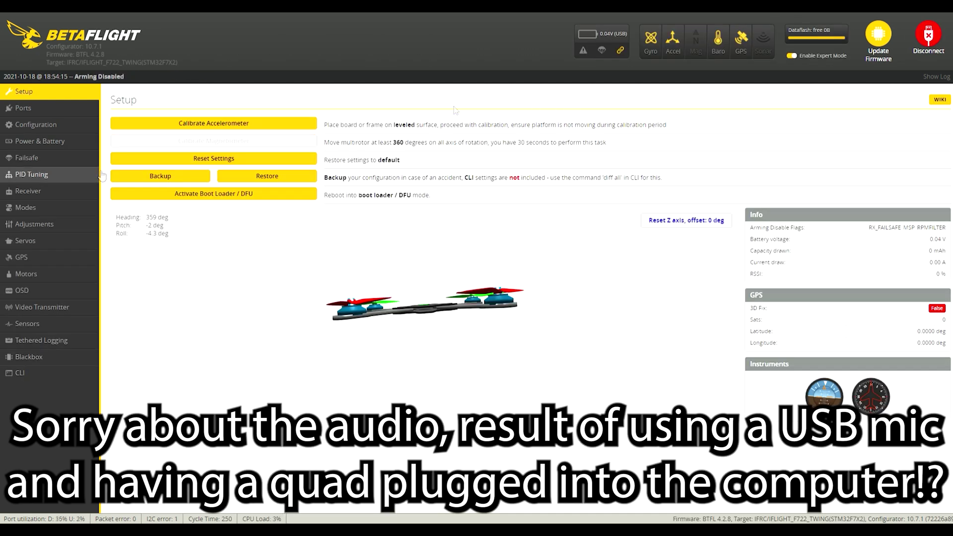
click(73, 111)
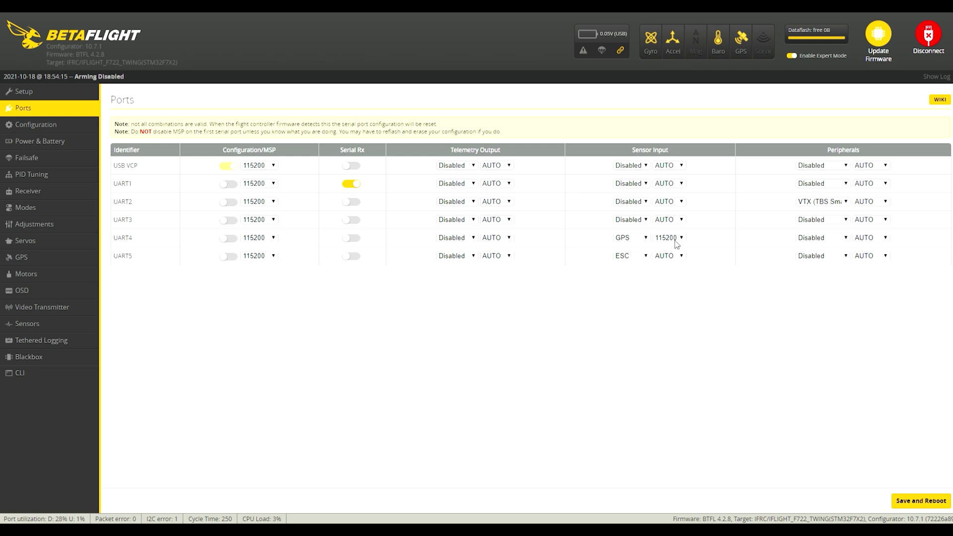
click(666, 281)
Step: In the GPS configuration, switch the protocol to UBLOX to compare its options, and set it back to NMEA
click(70, 123)
scroll(457, 266, down, 4)
scroll(458, 266, down, 5)
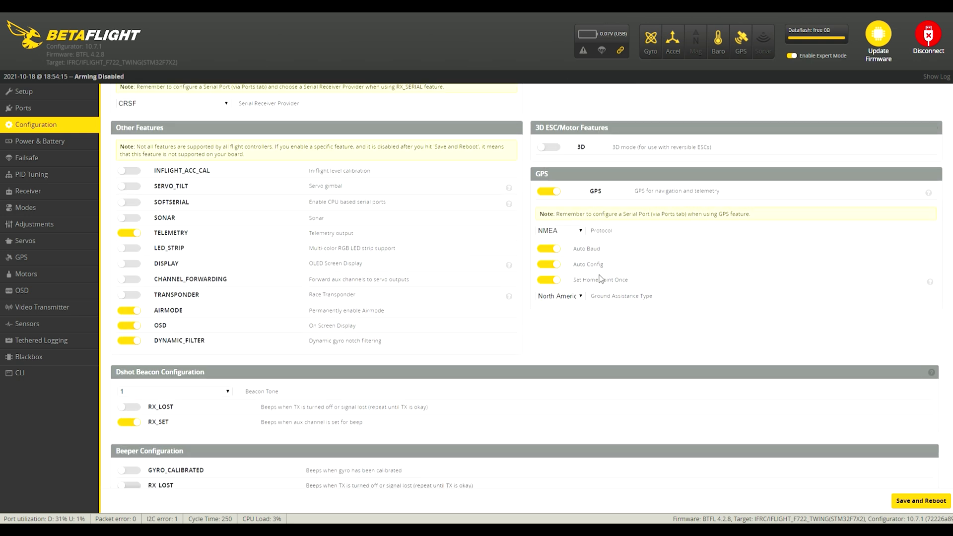
click(567, 248)
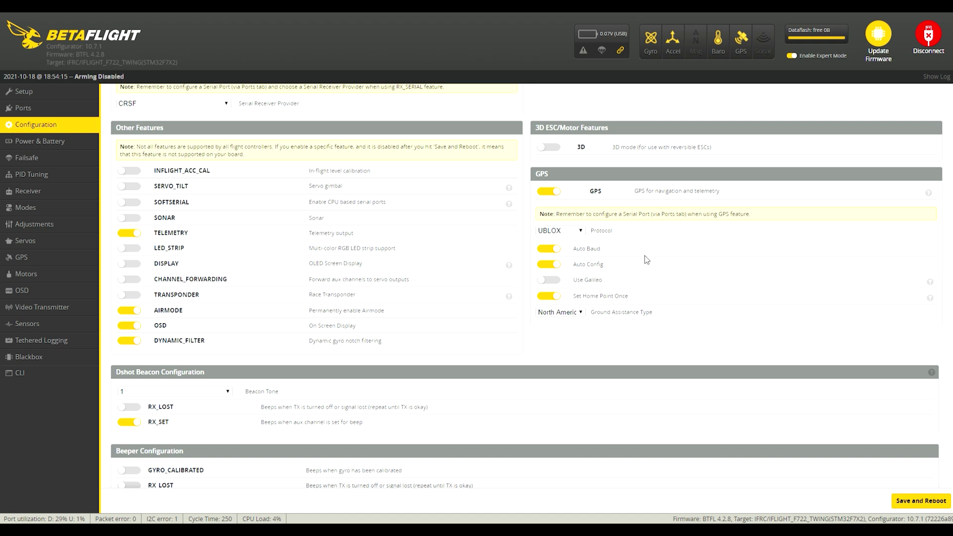
click(577, 239)
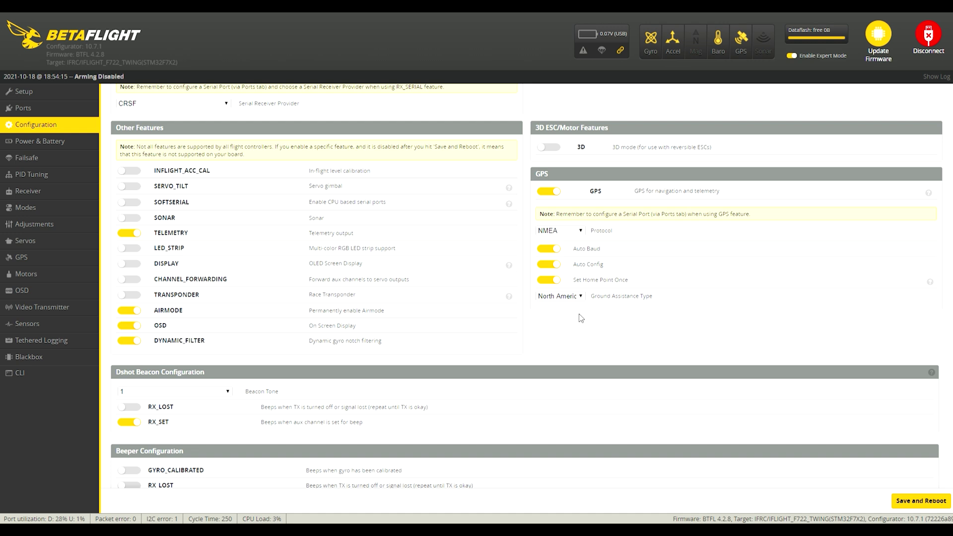
Step: Examine the stage 2 failsafe settings for GPS Rescue, including the available sanity check choices
click(50, 158)
scroll(758, 295, down, 4)
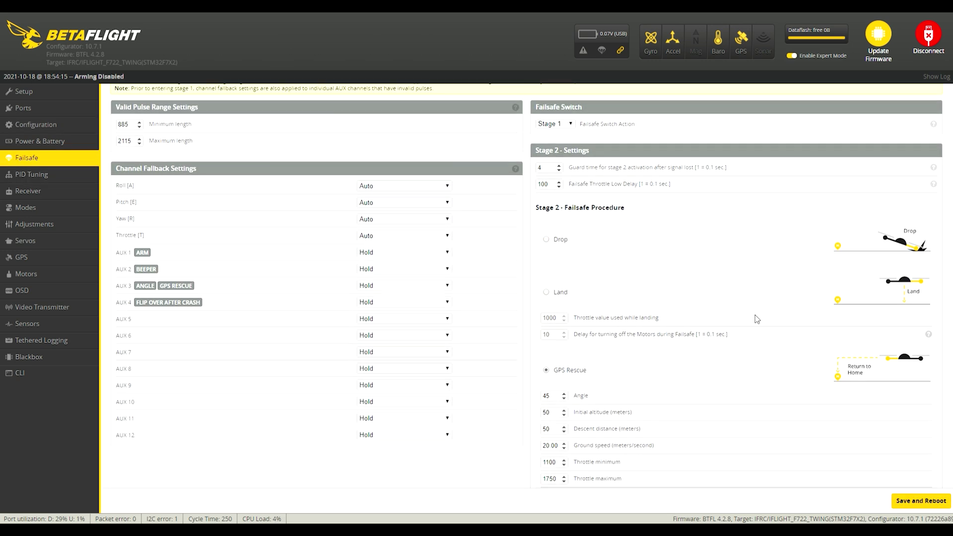
scroll(763, 291, down, 1)
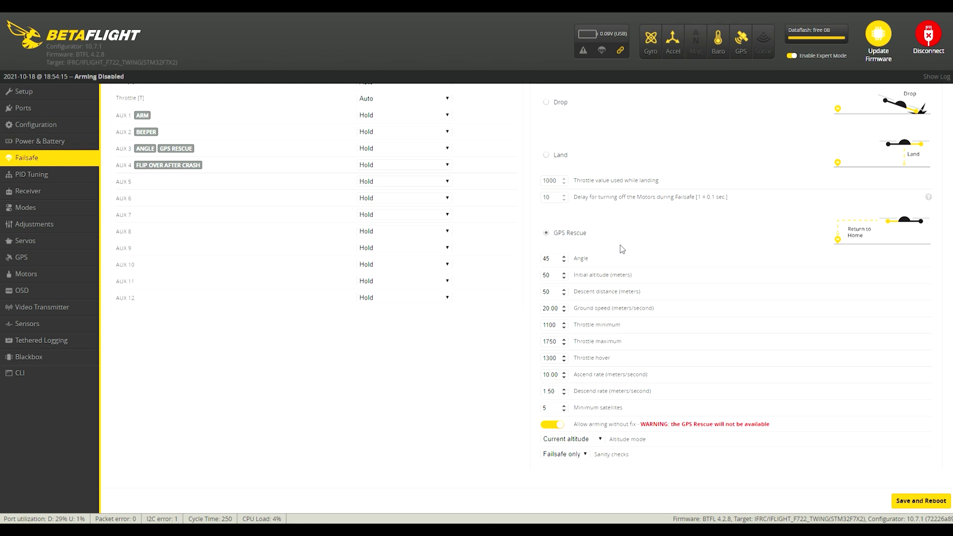
click(597, 452)
click(583, 470)
key(Up)
key(Up)
click(587, 469)
Step: Check the GPS fix and satellite status, and list all GPS parameters in the CLI with the command "get gps"
click(86, 265)
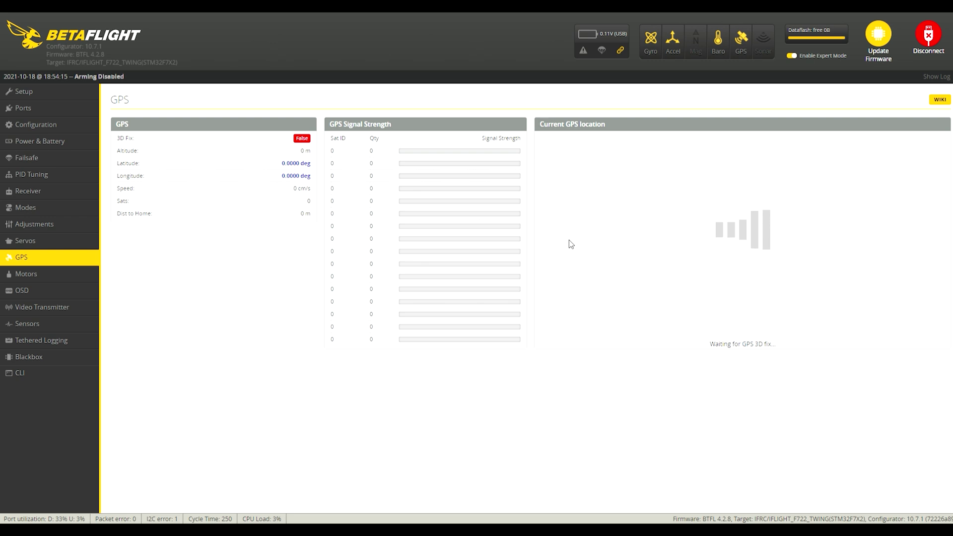
click(68, 373)
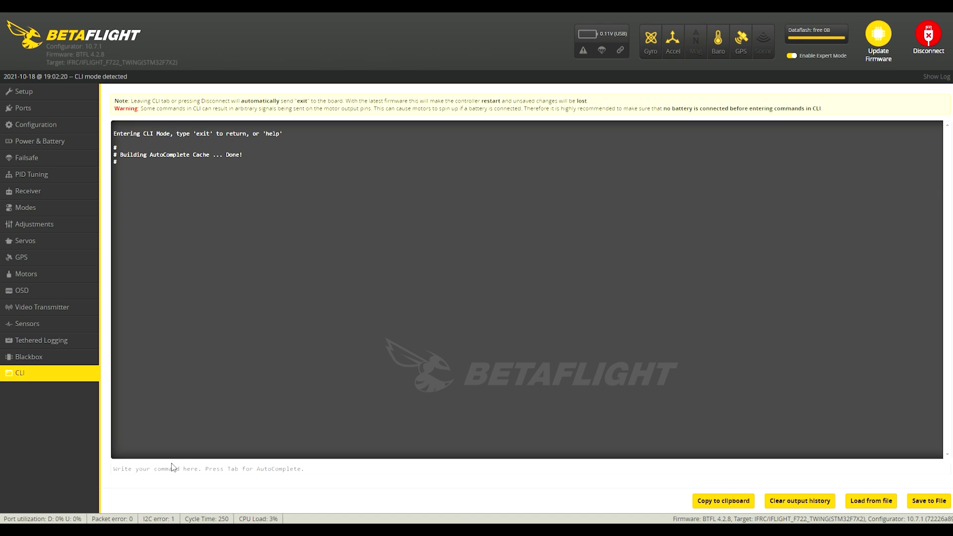
text(get gps)
key(Return)
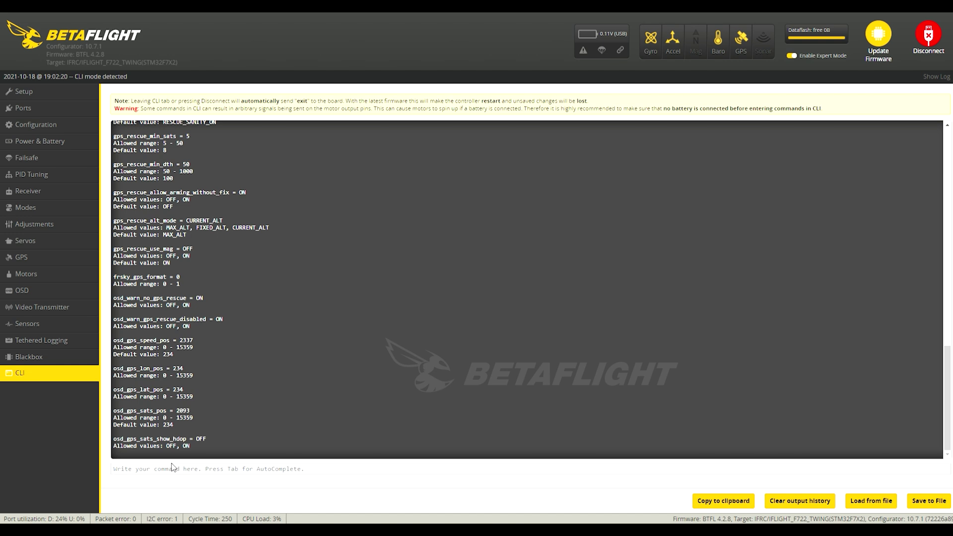
Step: Examine the GPS rescue parameters in the CLI output, including the velocity, yaw, throttle, magnetometer and sanity check settings
scroll(213, 372, up, 1)
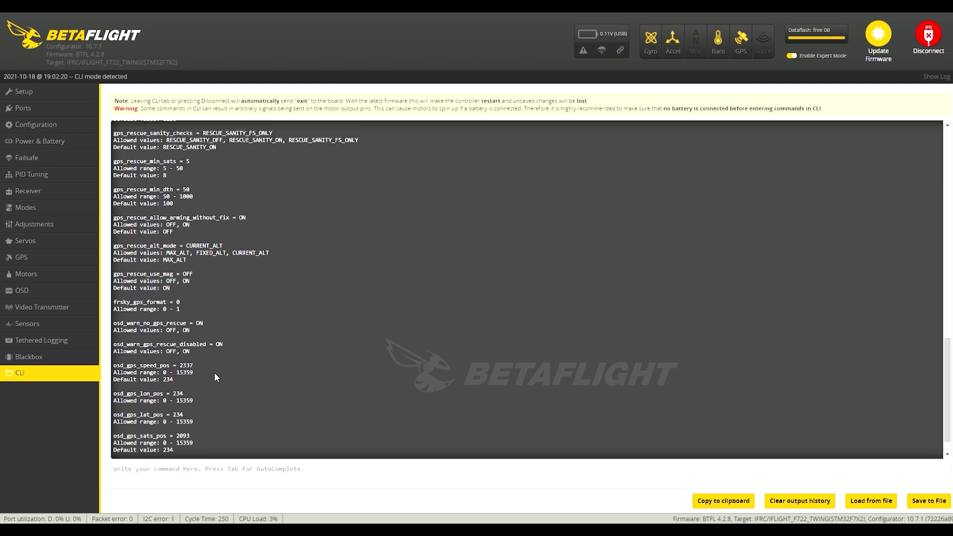
scroll(192, 358, up, 5)
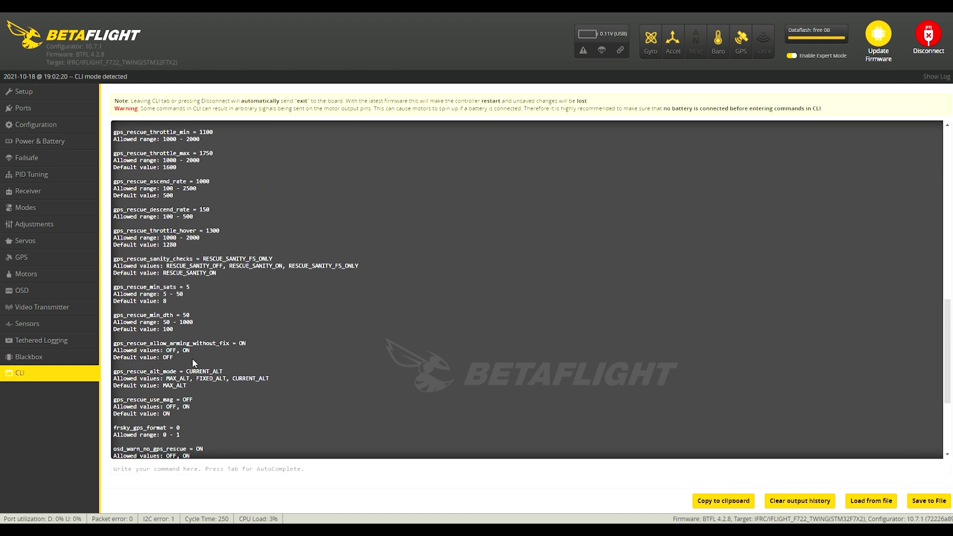
scroll(194, 381, up, 3)
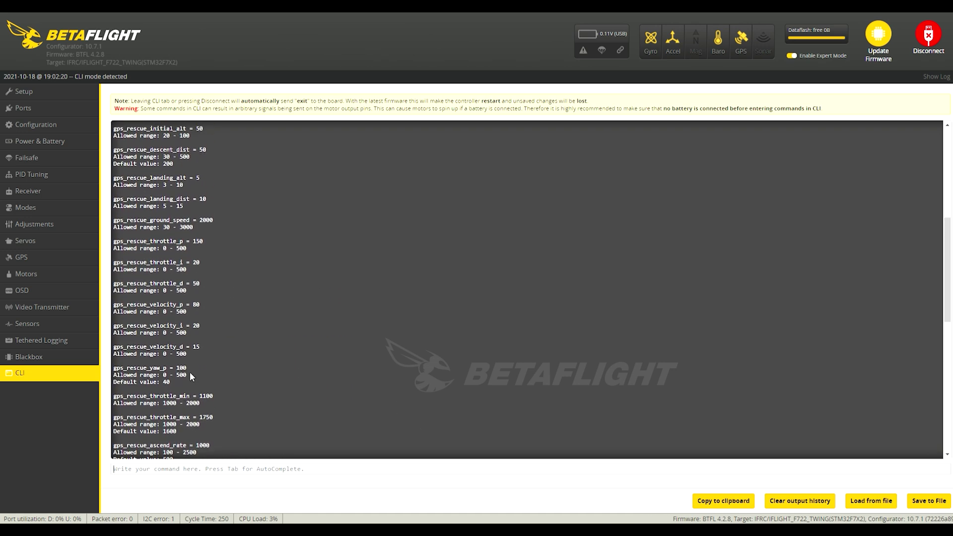
scroll(190, 371, down, 10)
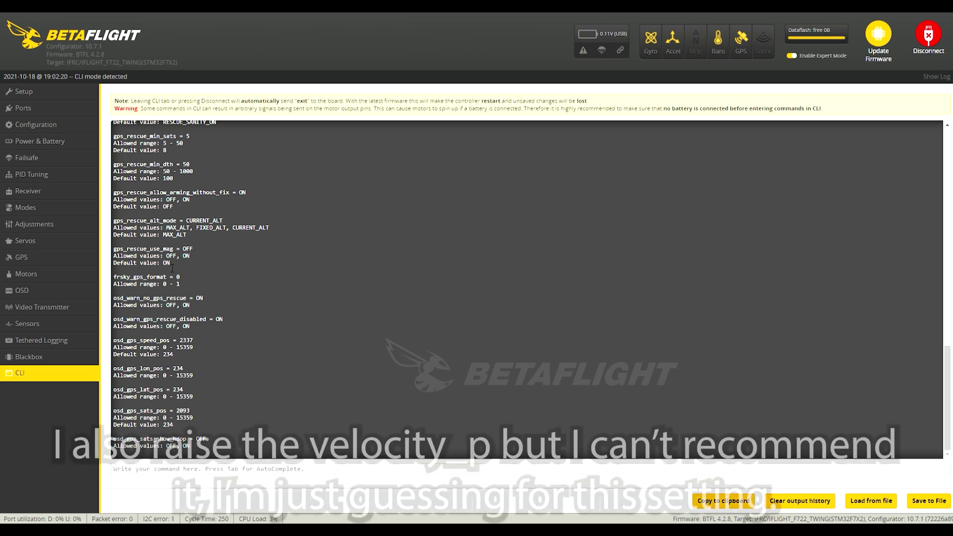
scroll(170, 268, up, 1)
scroll(168, 268, up, 3)
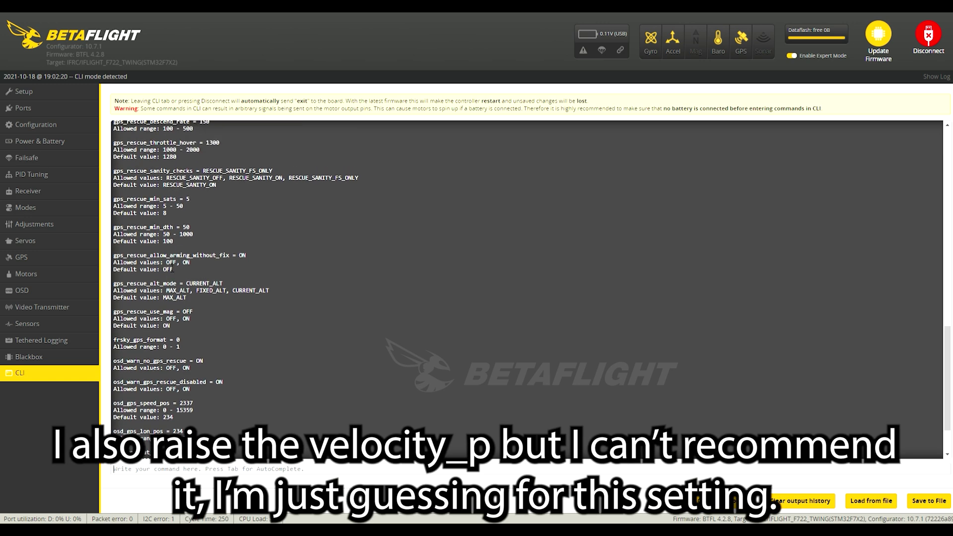
scroll(172, 269, up, 6)
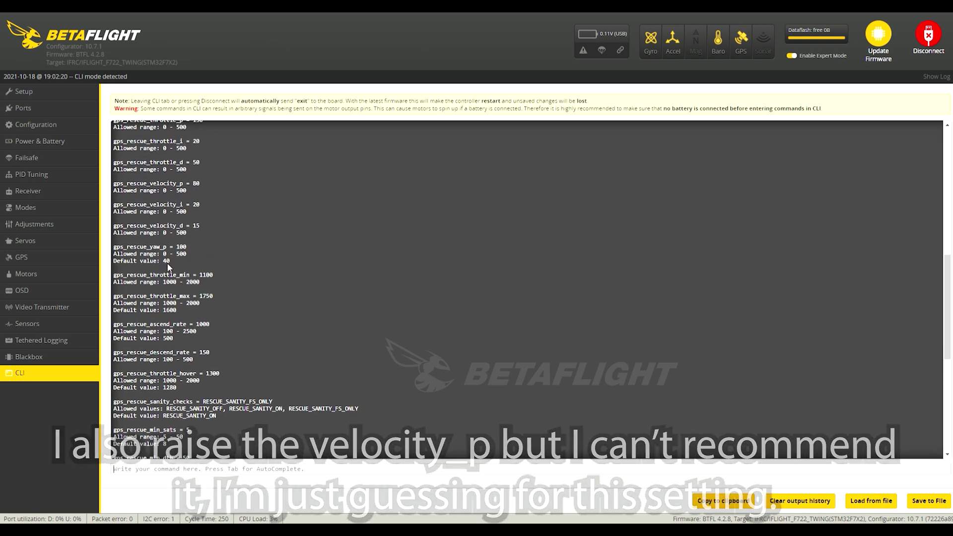
scroll(167, 263, up, 3)
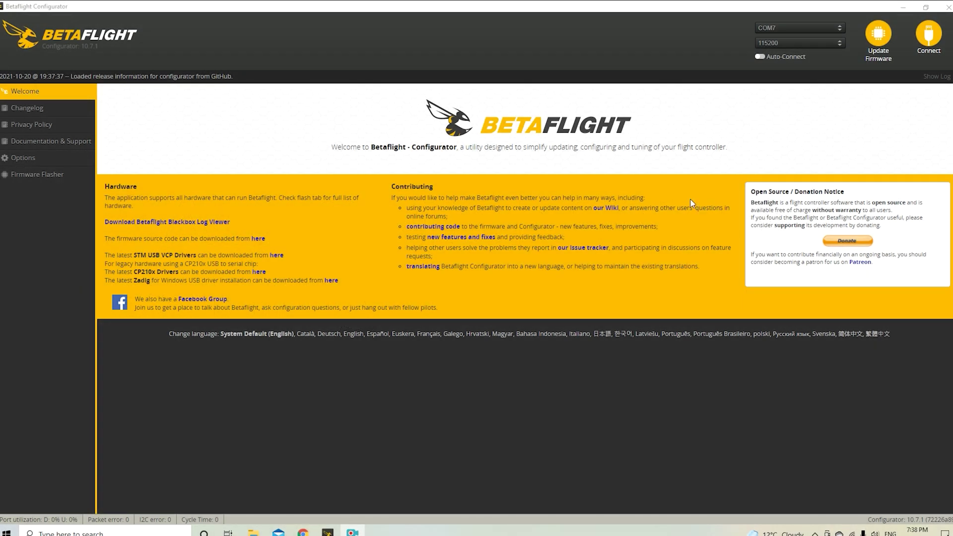
Step: Reconnect to the flight controller on COM7 and review the AUX ranges assigned to the Angle and GPS Rescue modes
click(928, 37)
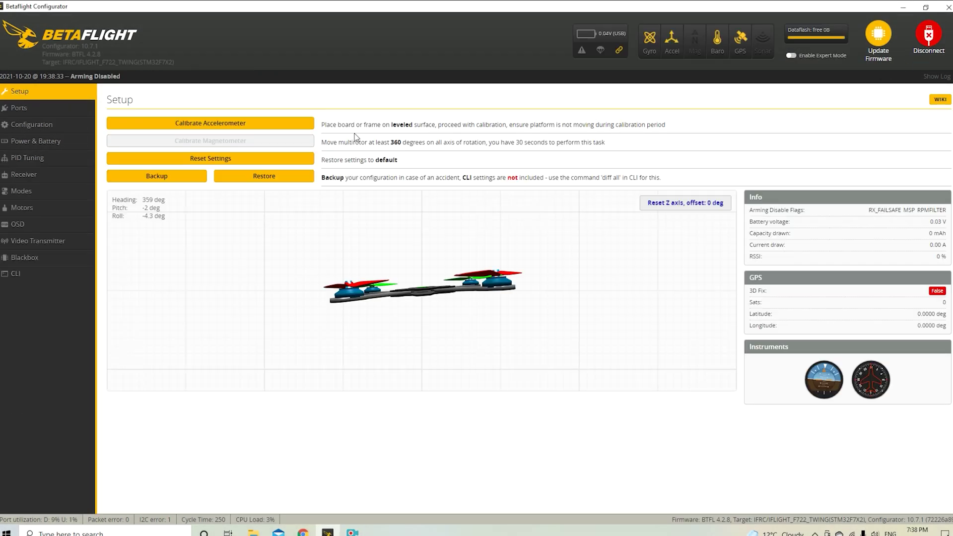
click(49, 194)
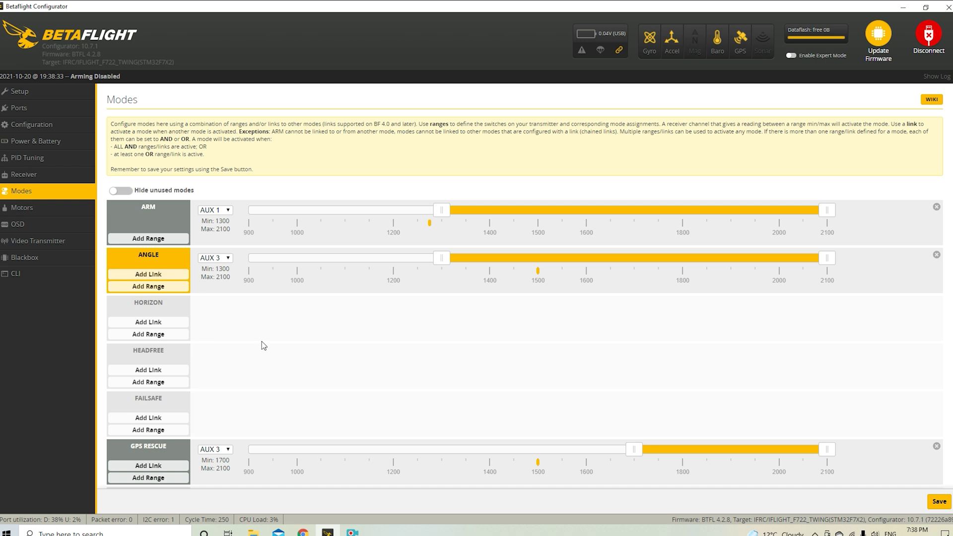
scroll(277, 342, down, 2)
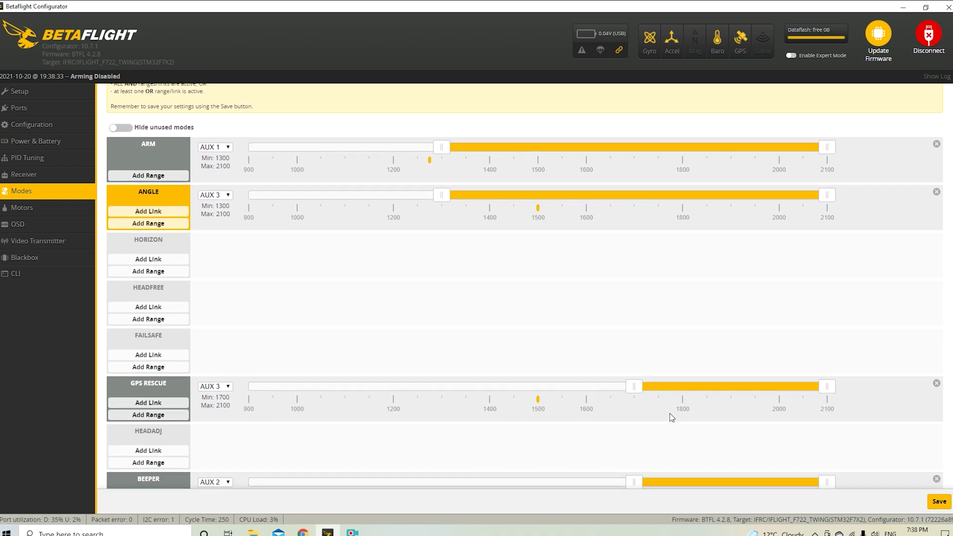